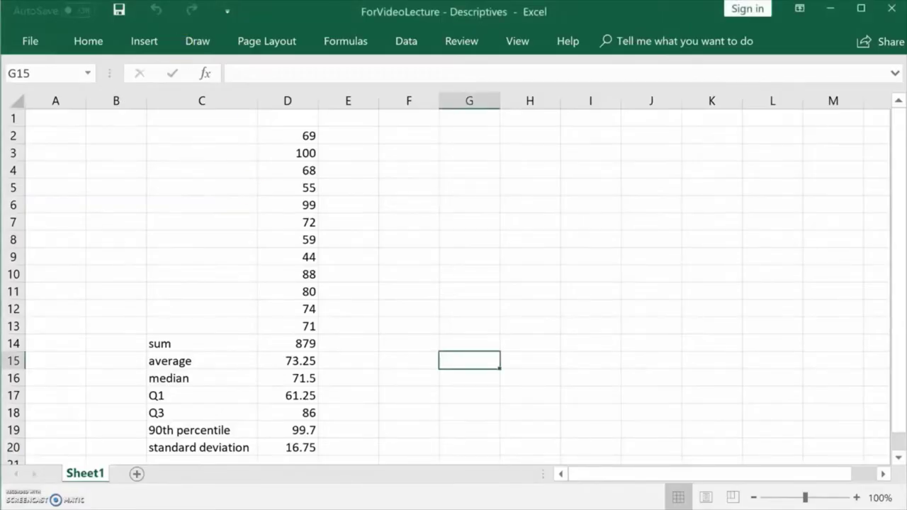
Step: Go to the Add-ins page of Excel Options to find Analysis ToolPak among inactive add-ins
click(22, 43)
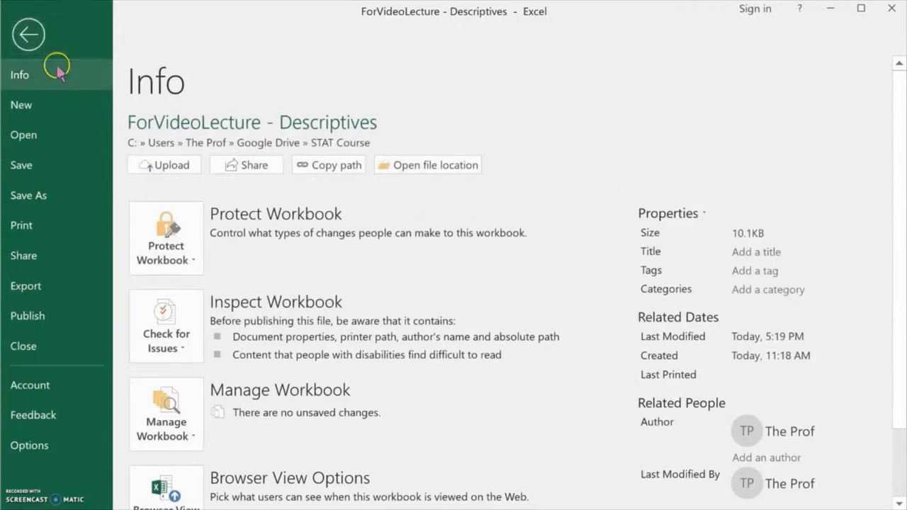
click(30, 448)
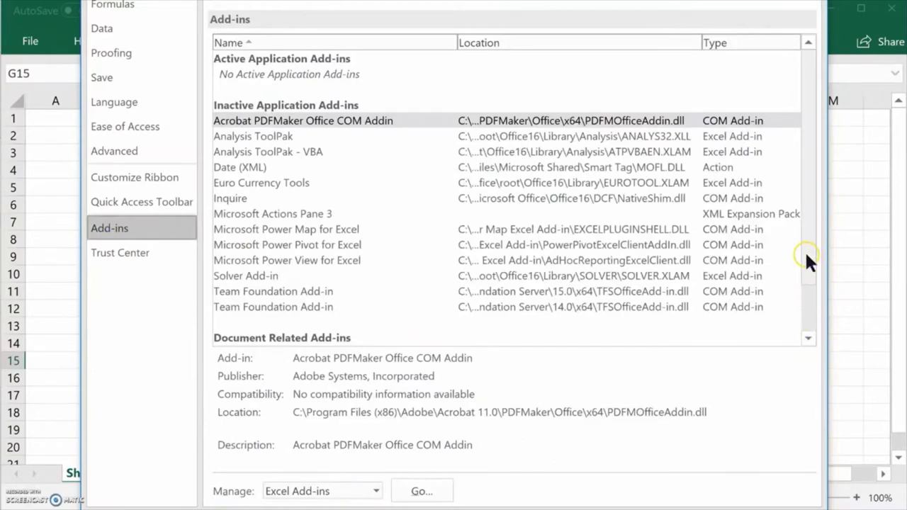
drag(805, 251, 808, 312)
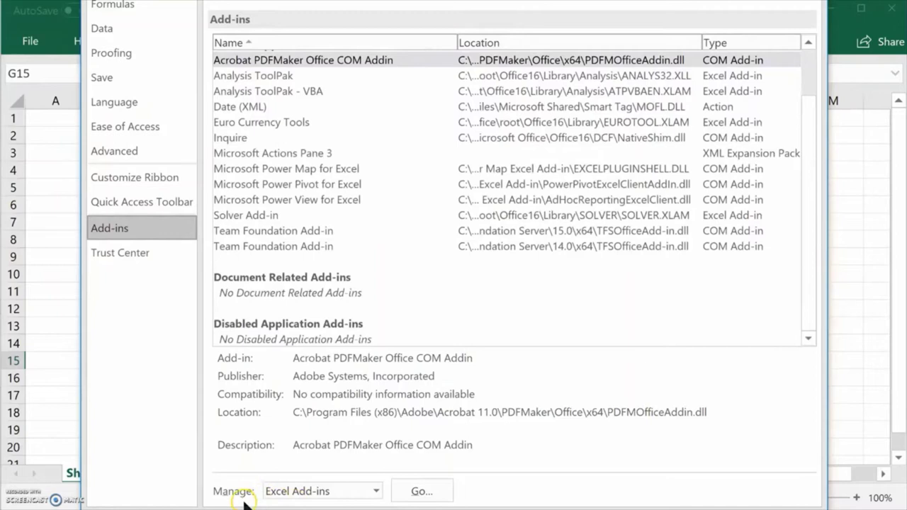
Step: Check Analysis ToolPak in the Excel Add-ins list and load it
click(424, 495)
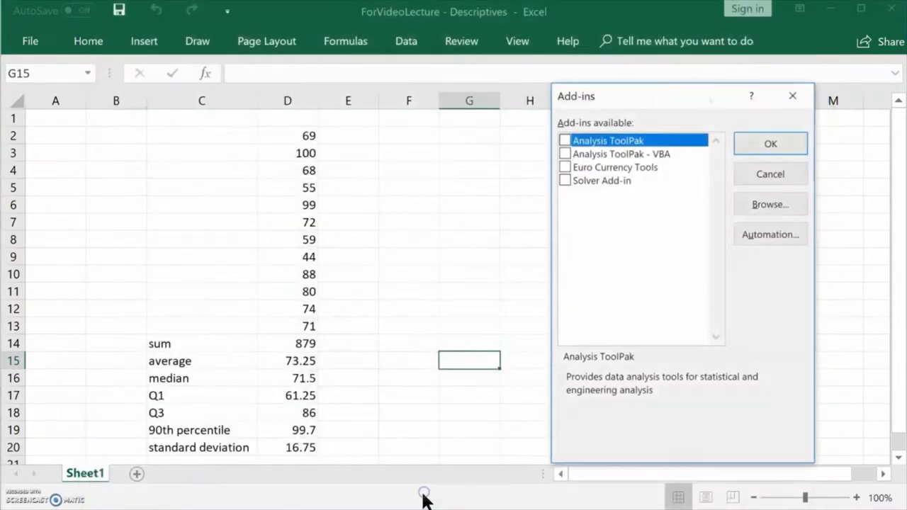
click(565, 141)
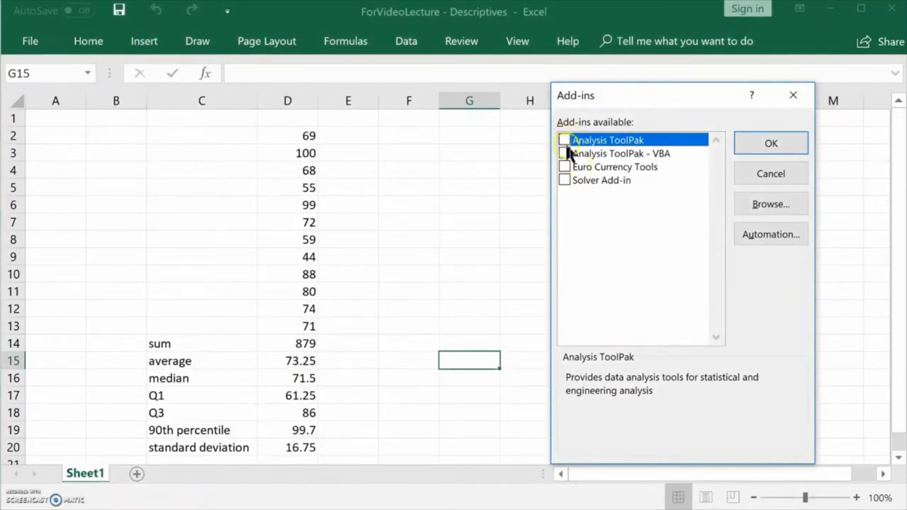
click(565, 141)
click(749, 150)
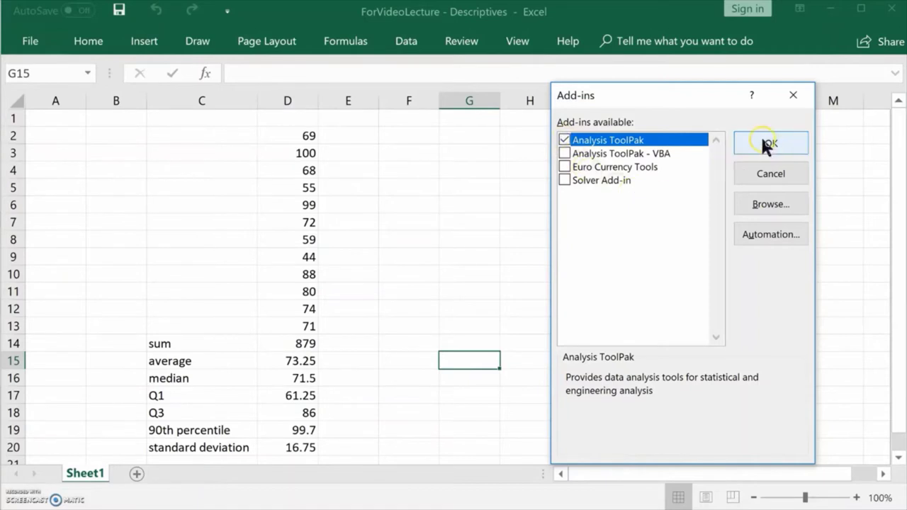
click(771, 144)
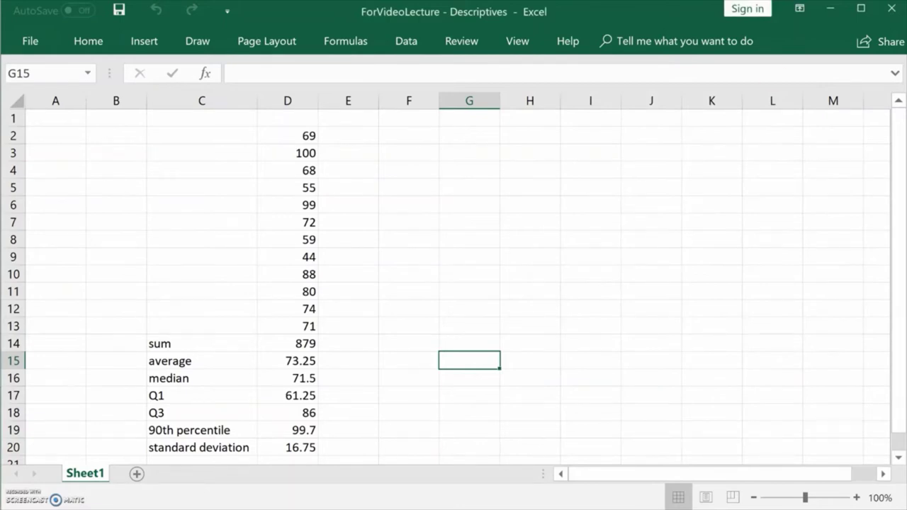
click(403, 43)
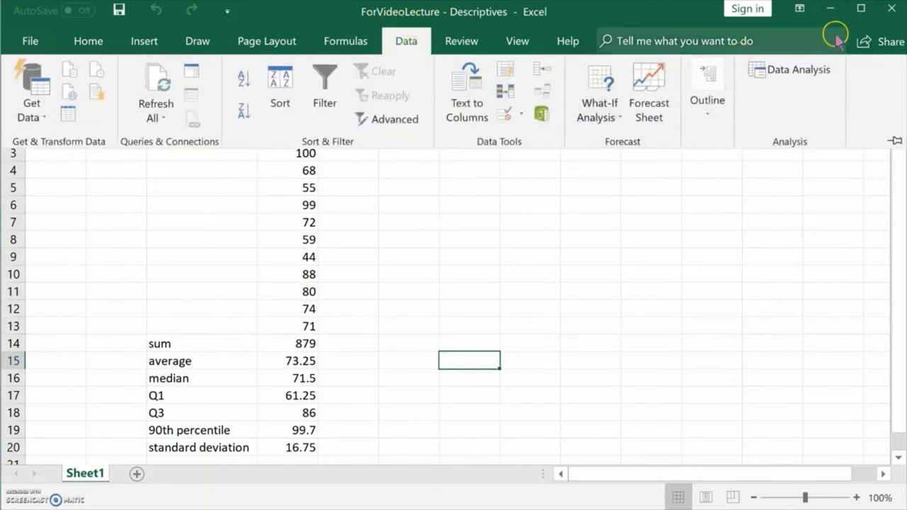
click(795, 79)
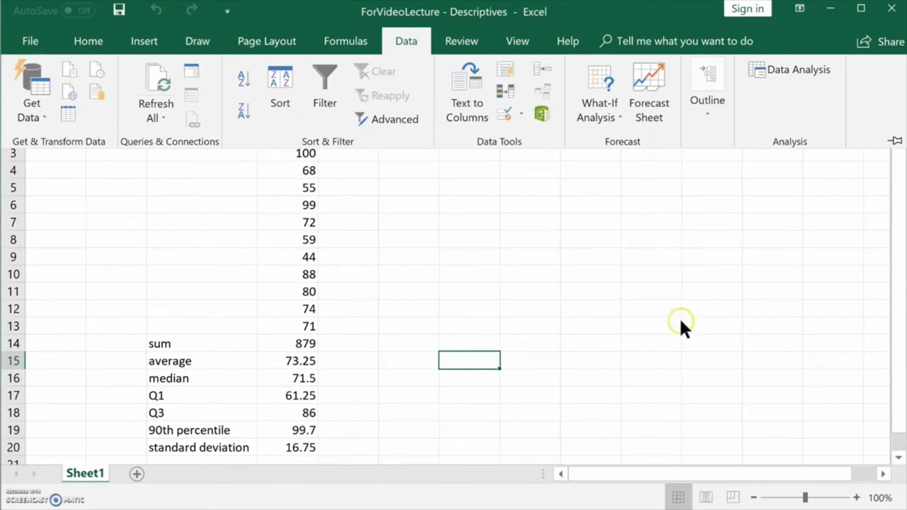
click(897, 339)
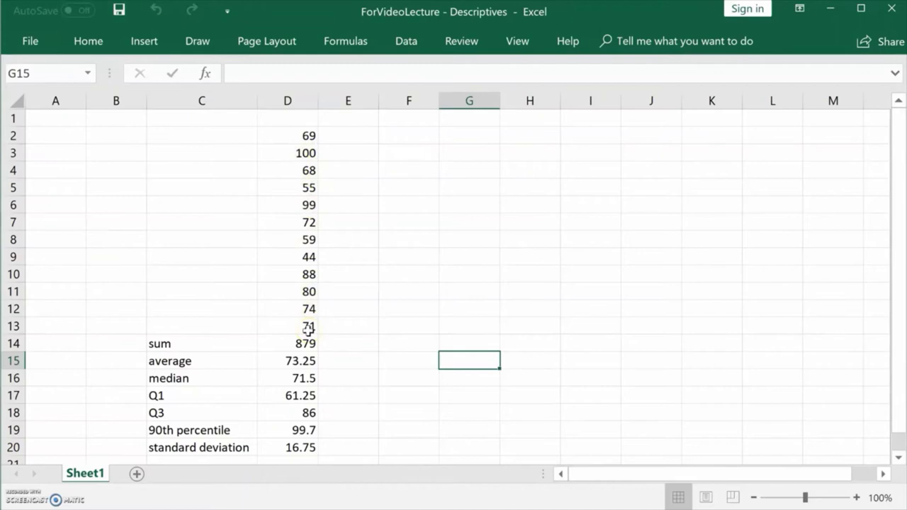
Step: Pick Descriptive Statistics from the Data tab's Data Analysis tools list
click(424, 102)
click(407, 43)
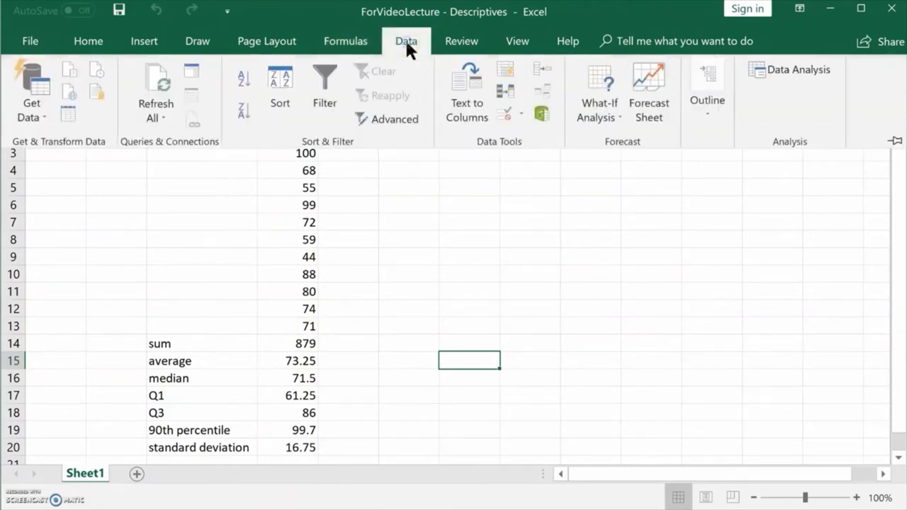
click(798, 71)
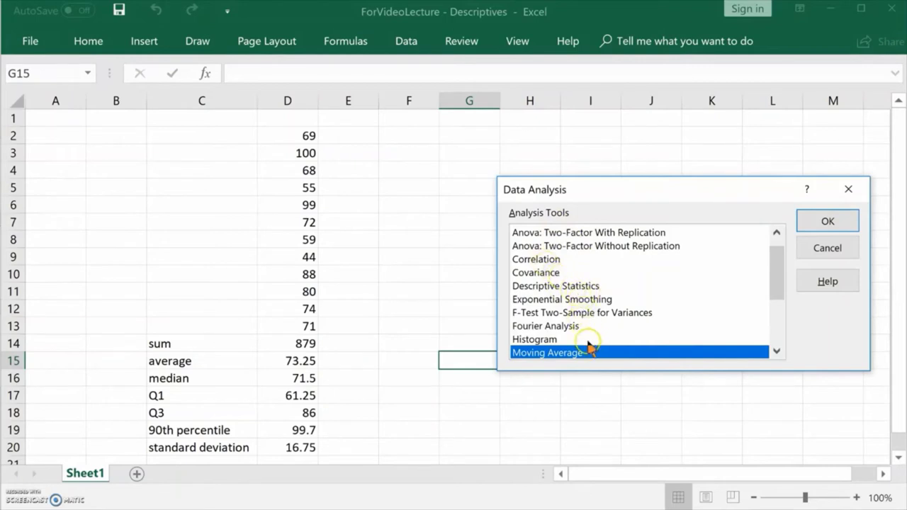
click(584, 287)
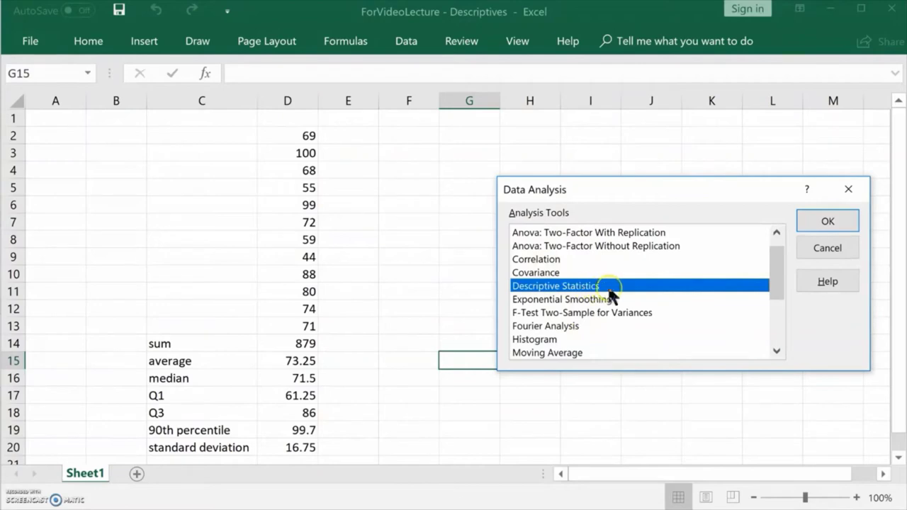
Step: Run Descriptive Statistics on D2:D13 with summary statistics, output to a new worksheet
click(830, 221)
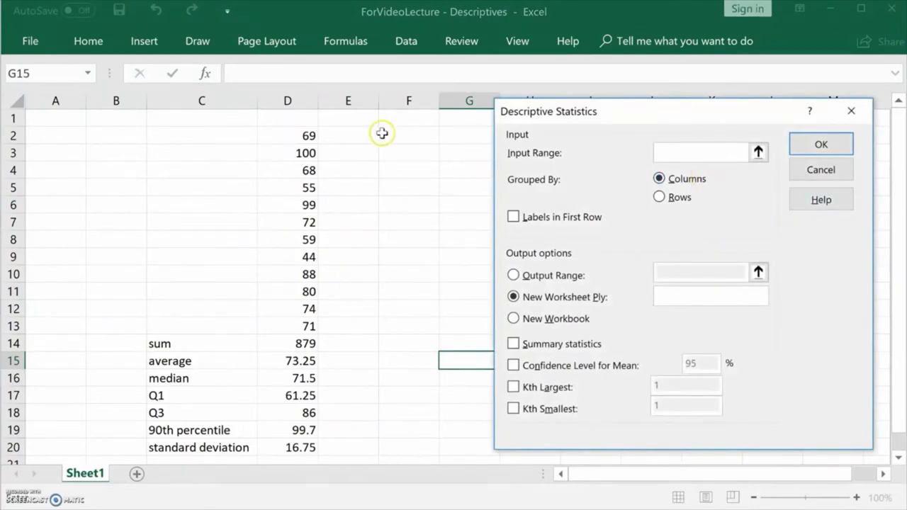
drag(295, 135, 301, 323)
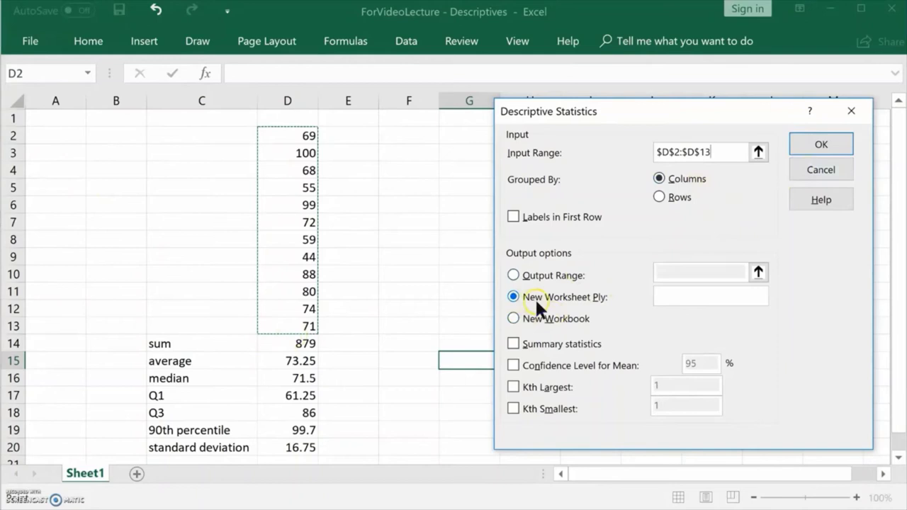
click(516, 342)
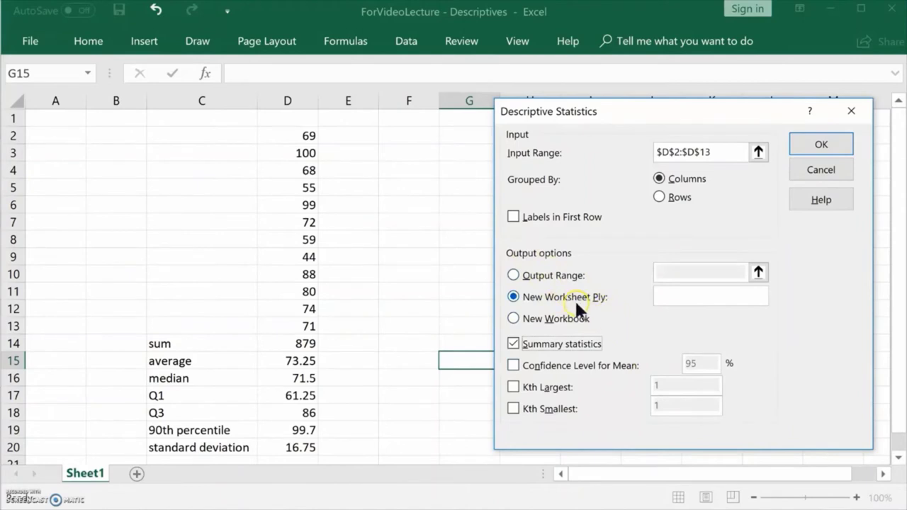
click(819, 144)
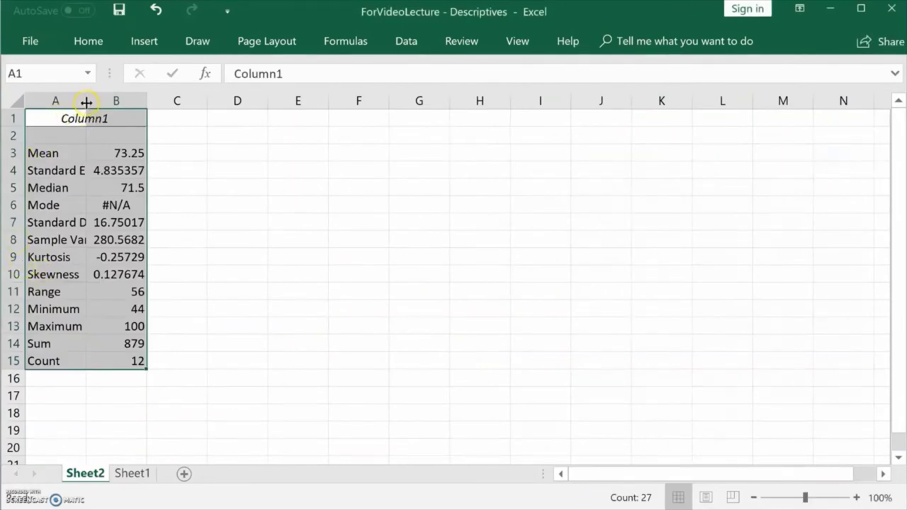
Step: Widen columns A and B so labels like Standard Deviation and unrounded values show fully
drag(84, 101, 88, 101)
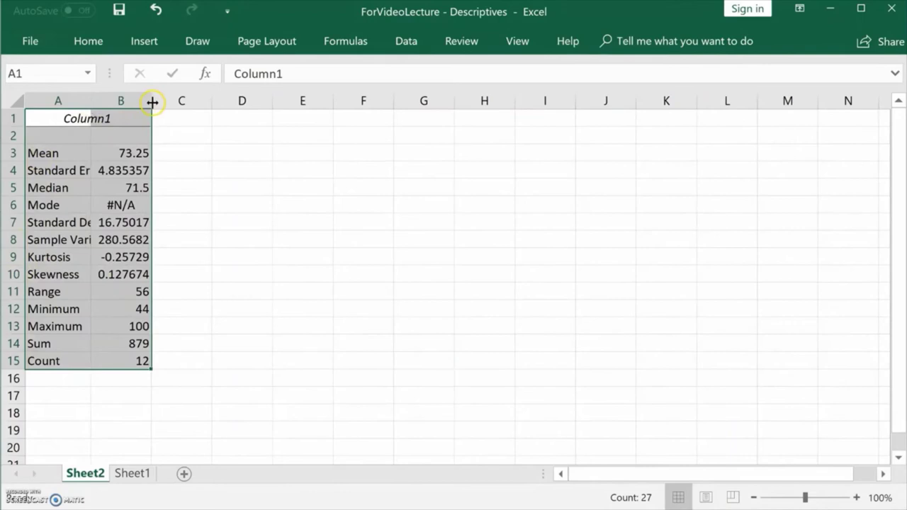
drag(156, 101, 288, 107)
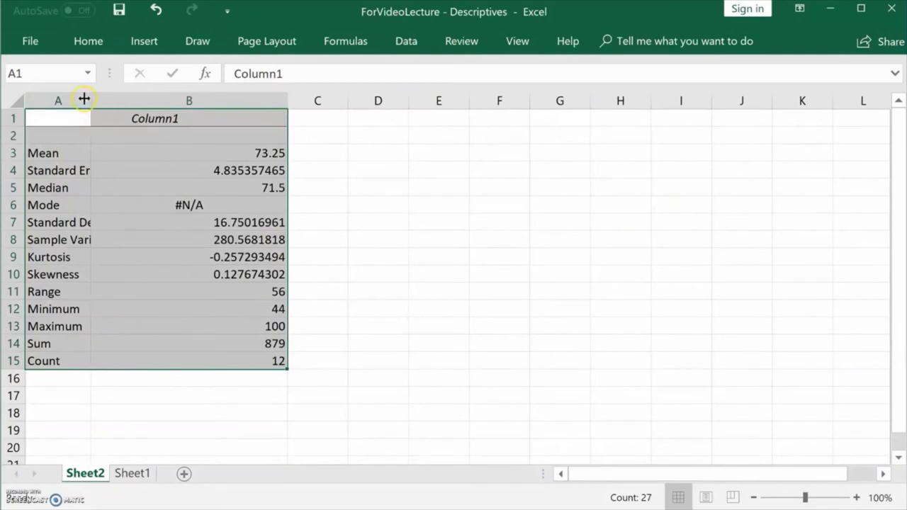
drag(91, 102, 174, 104)
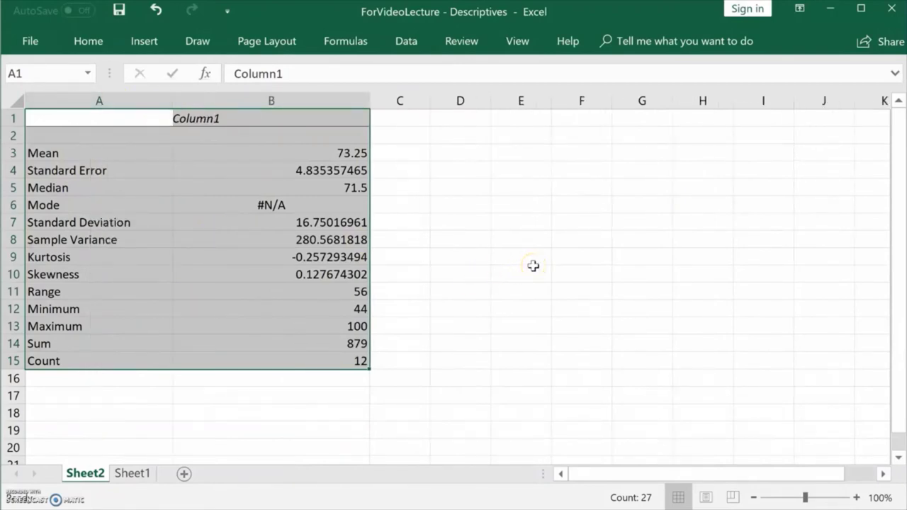
click(517, 307)
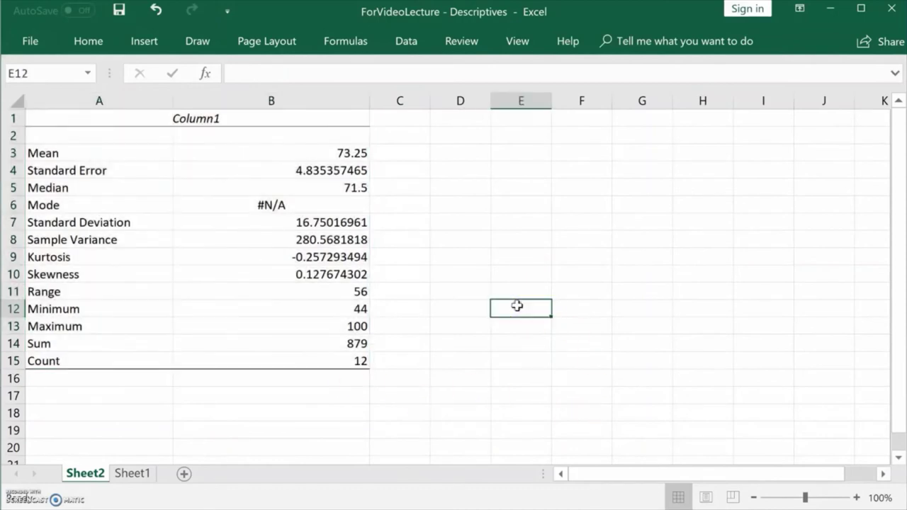